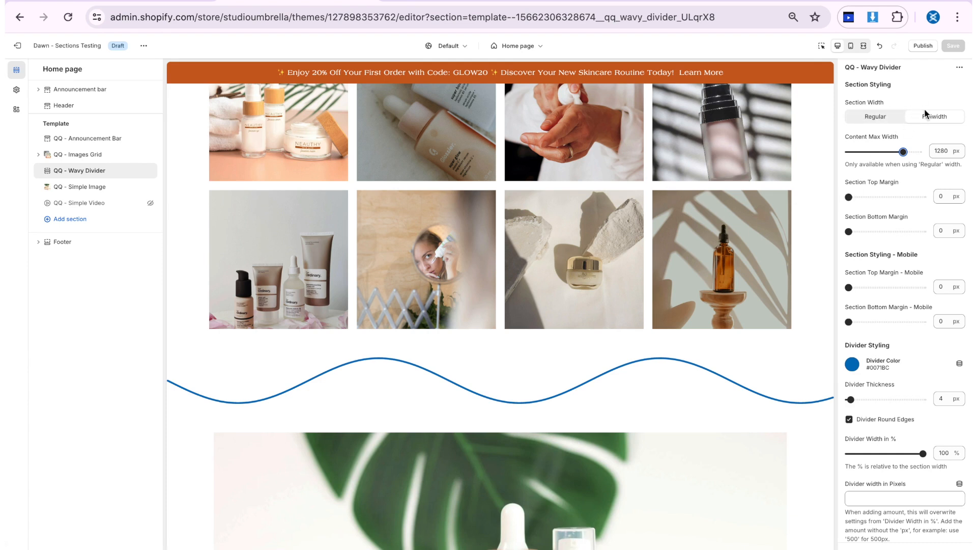
Set the wavy divider's section width to Regular and its content max width to 820 px
left_click(903, 89)
left_click(871, 117)
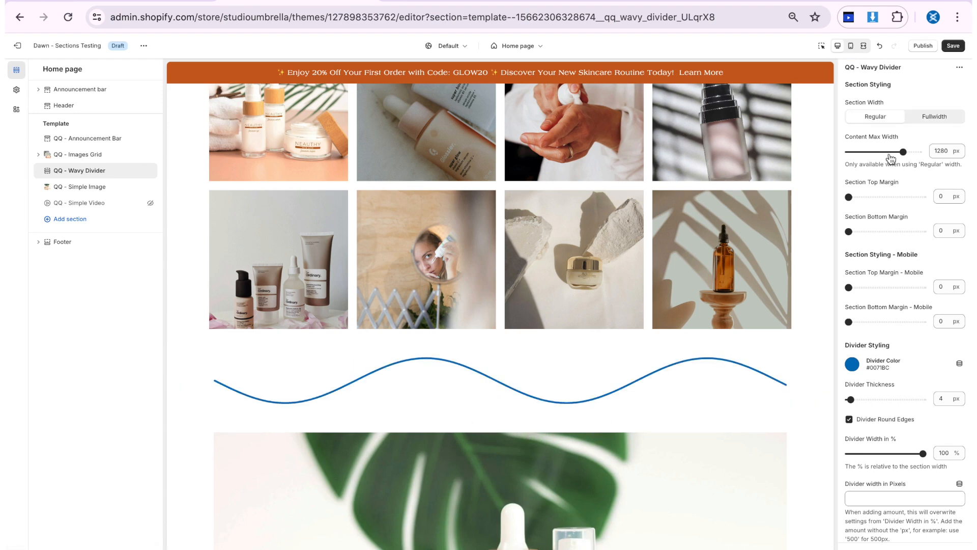
left_click_drag(903, 151, 872, 151)
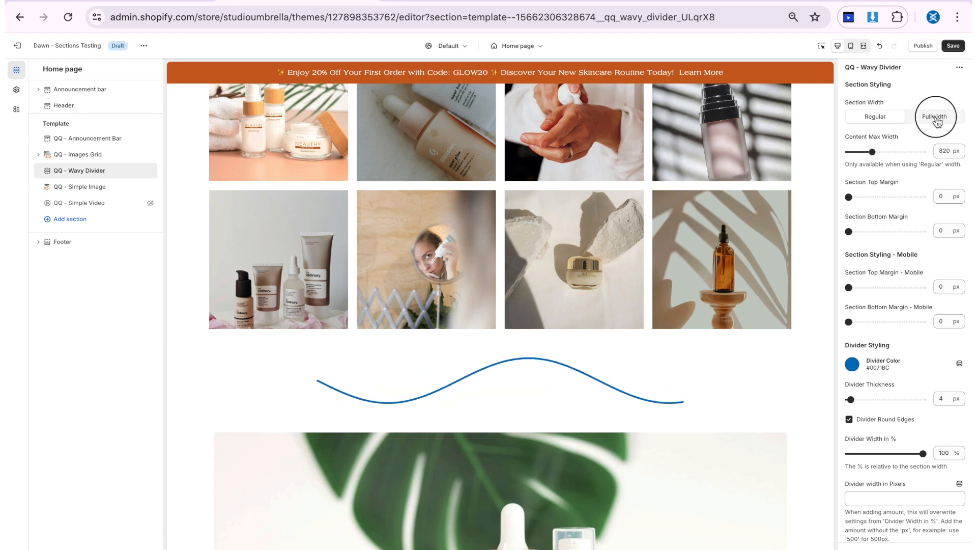
Switch the section width to Fullwidth and check the divider in the full-screen page preview
left_click(935, 117)
left_click(864, 46)
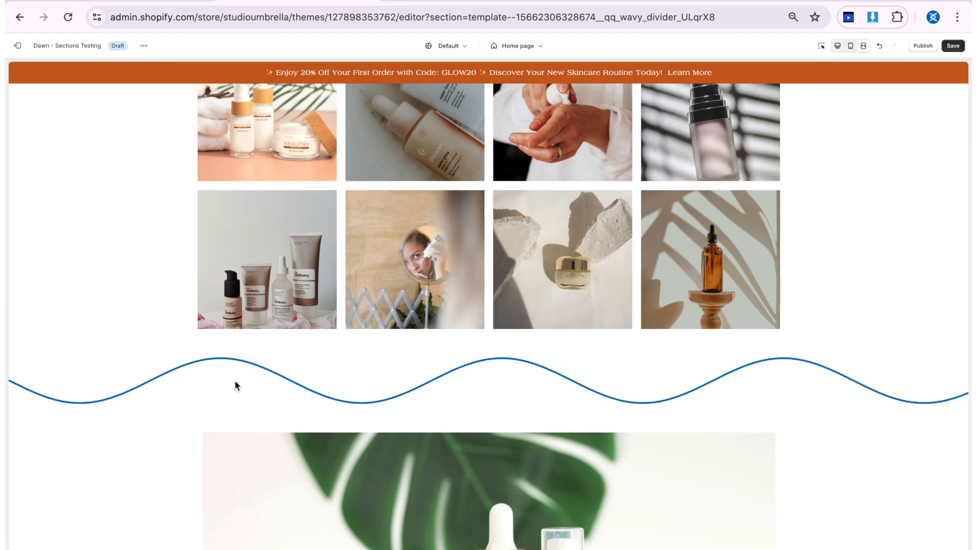
left_click(863, 46)
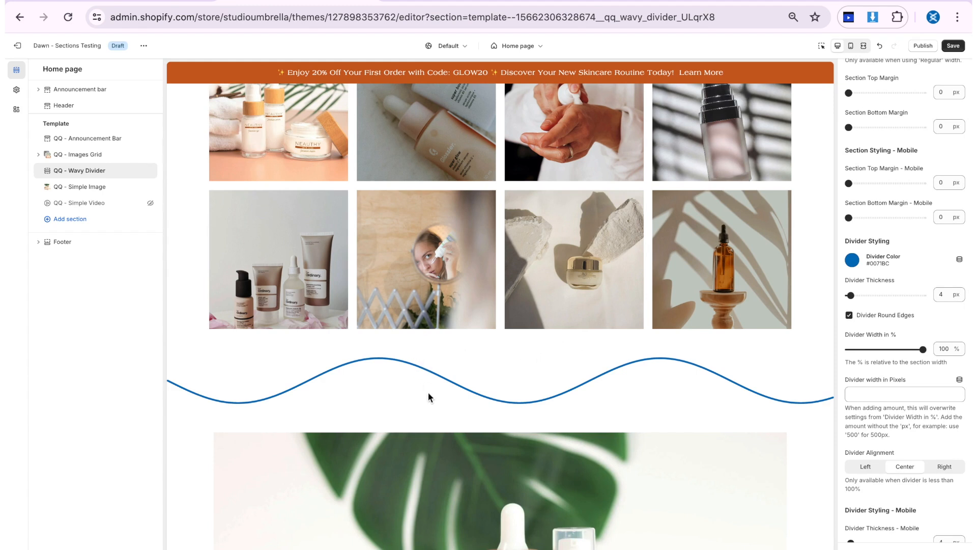
Set the divider section's desktop top and bottom margins to 92 px each
left_click_drag(849, 93, 882, 92)
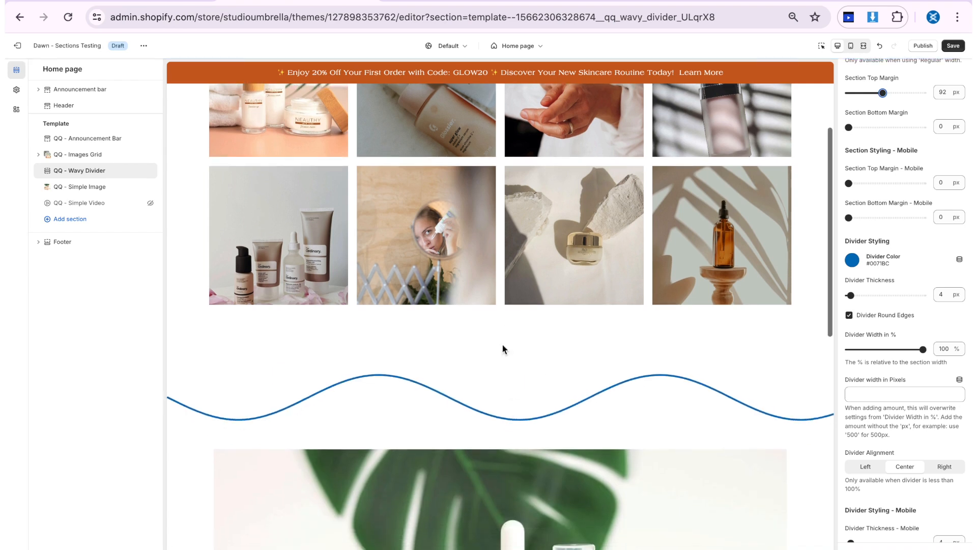
left_click_drag(848, 127, 878, 127)
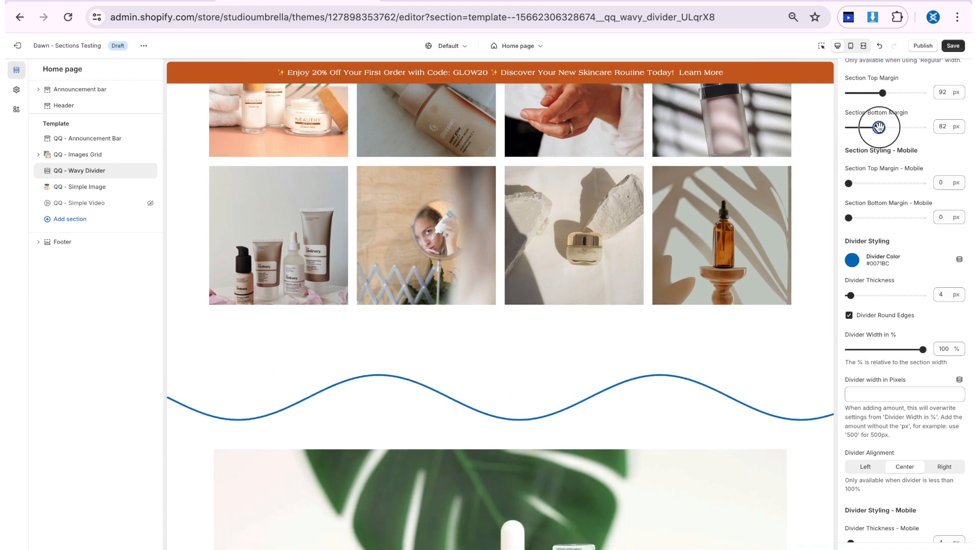
scroll(877, 124, "down", 2)
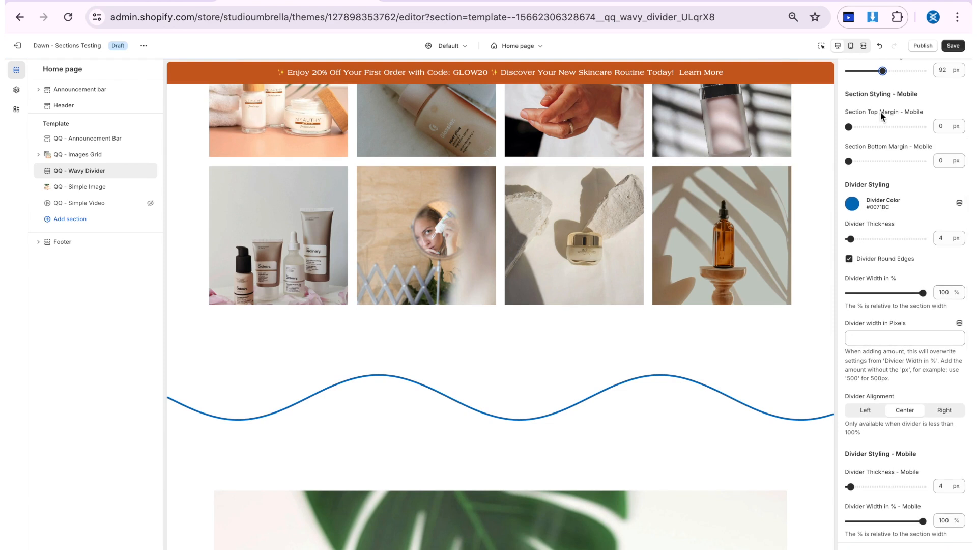
Change the divider color to the orange #CA611F already used in the theme
scroll(882, 168, "down", 4)
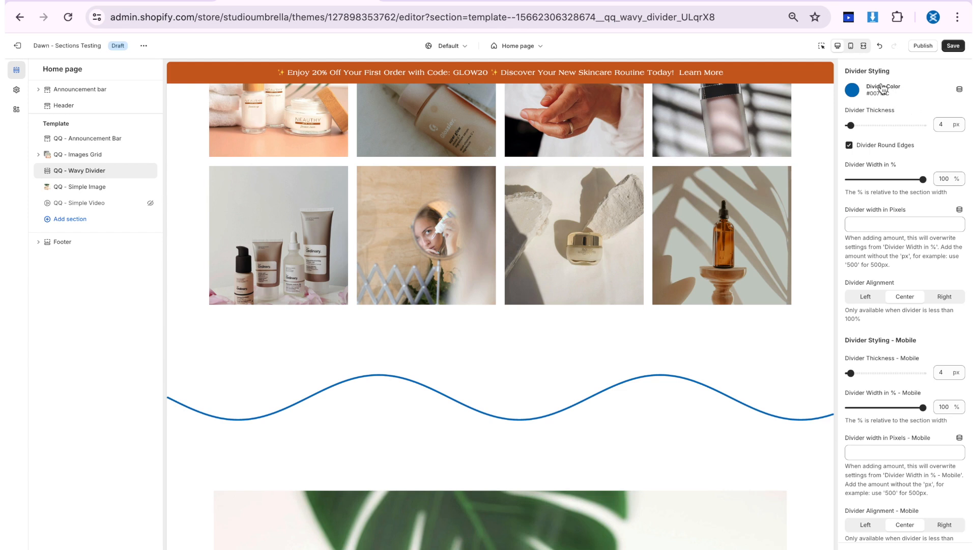
left_click(854, 91)
left_click(912, 217)
left_click(838, 99)
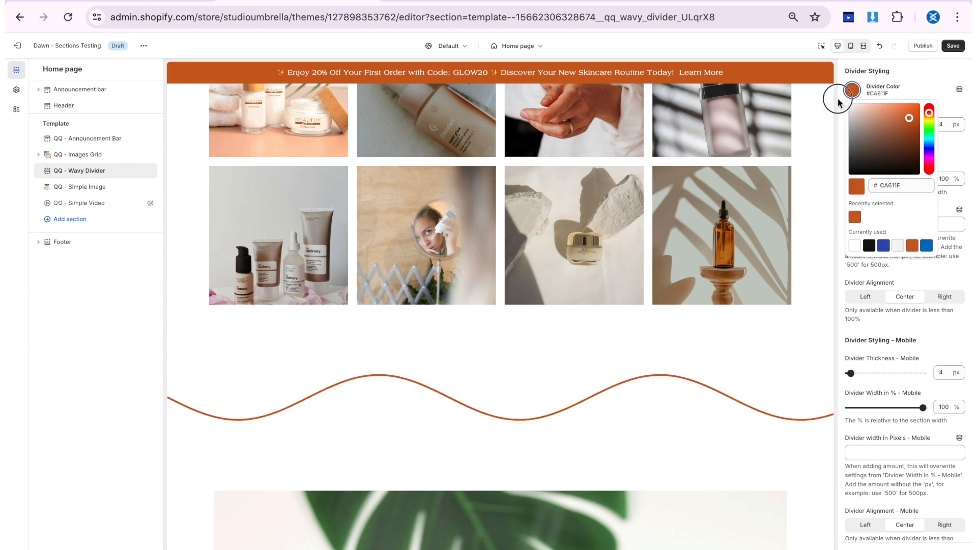
Increase the desktop divider thickness to 21 px
scroll(887, 135, "up", 1)
scroll(887, 135, "down", 1)
scroll(888, 135, "down", 1)
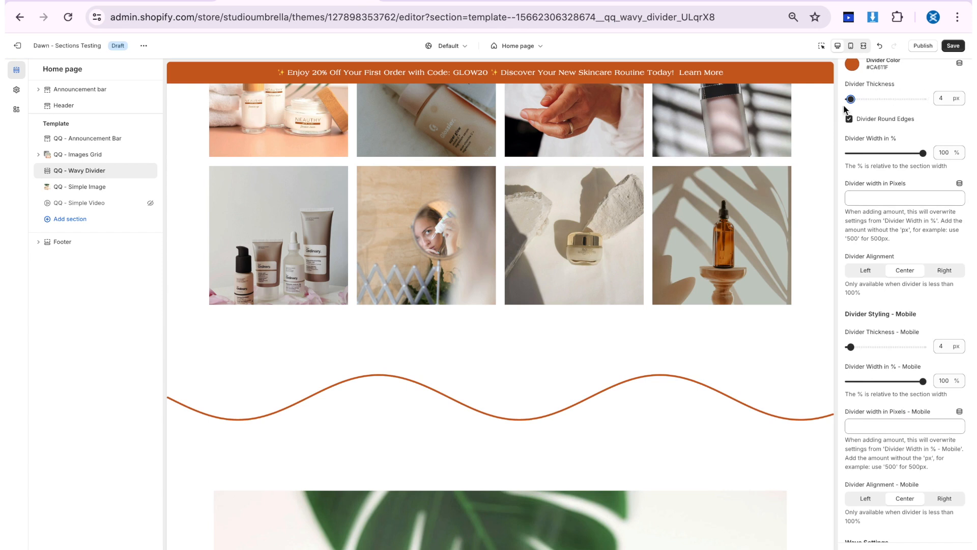
left_click_drag(850, 99, 864, 98)
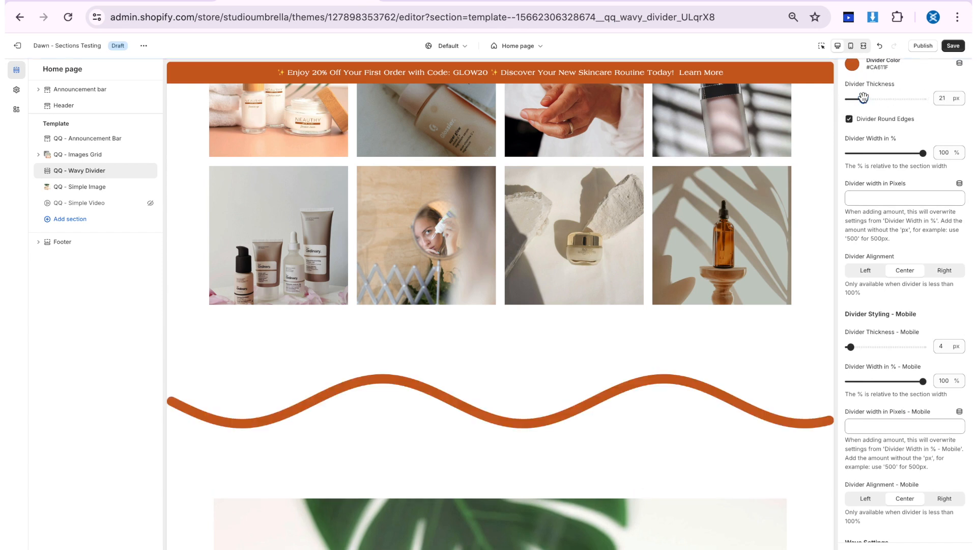
Turn the divider's round edges off and back on to compare the line ends
scroll(863, 97, "down", 1)
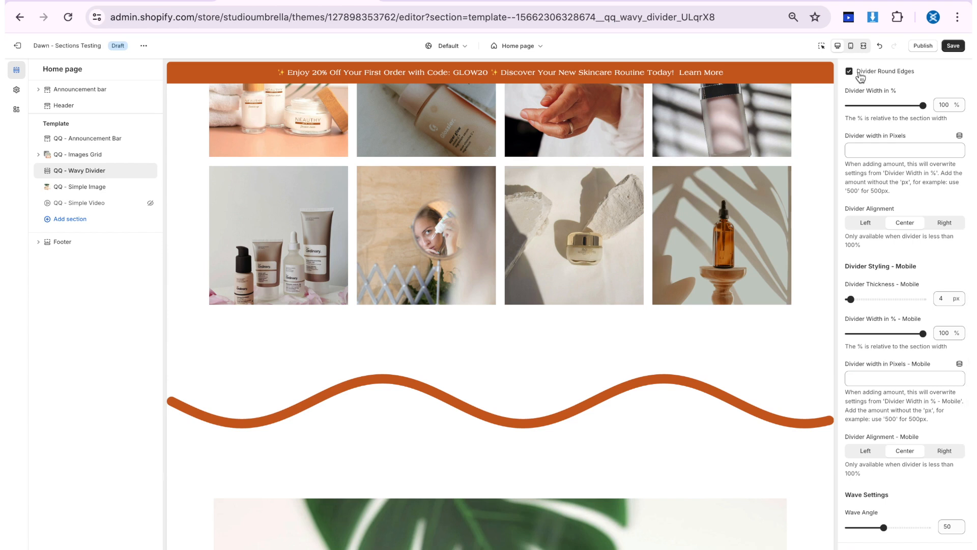
left_click(850, 72)
left_click(850, 71)
scroll(870, 112, "down", 1)
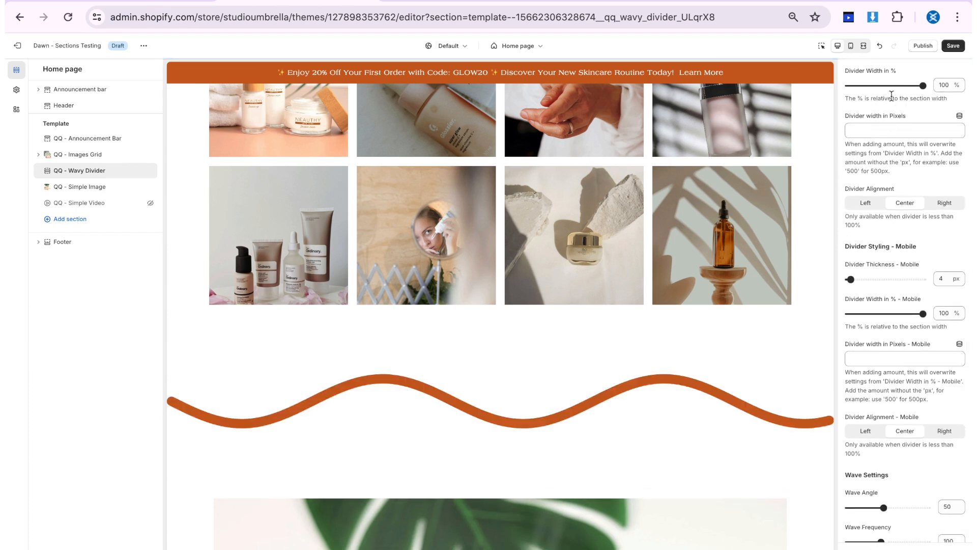
scroll(918, 109, "up", 1)
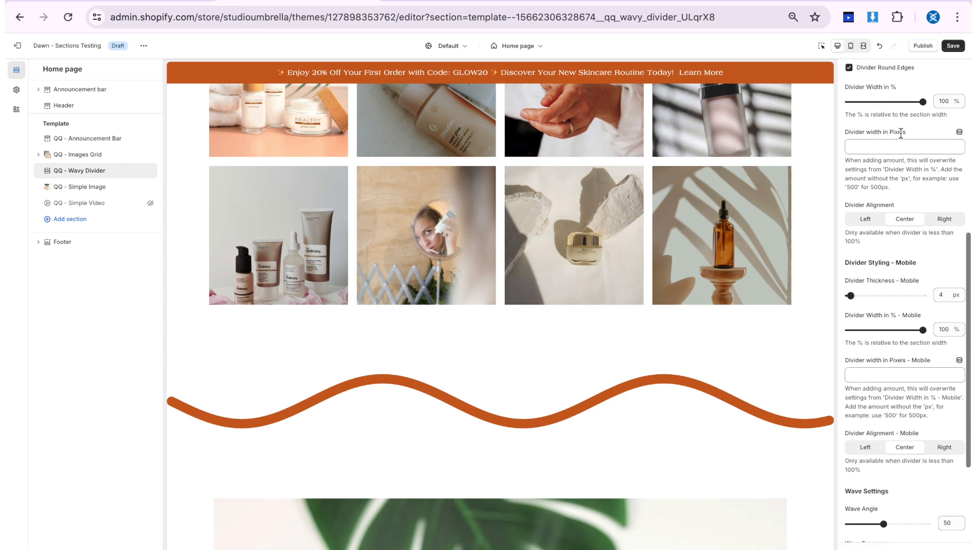
Examine the thicker divider across the page in the full-screen preview
double_click(942, 91)
scroll(902, 108, "up", 5)
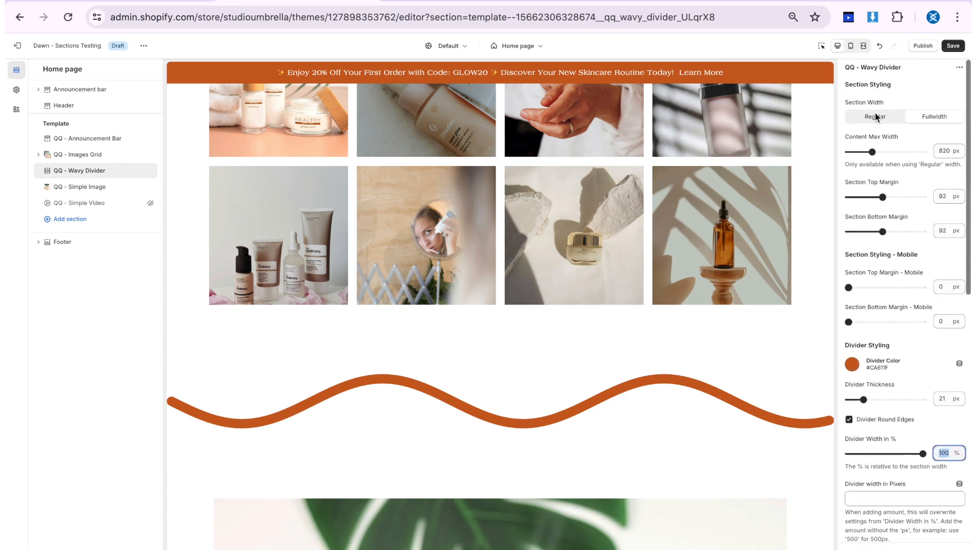
left_click(863, 45)
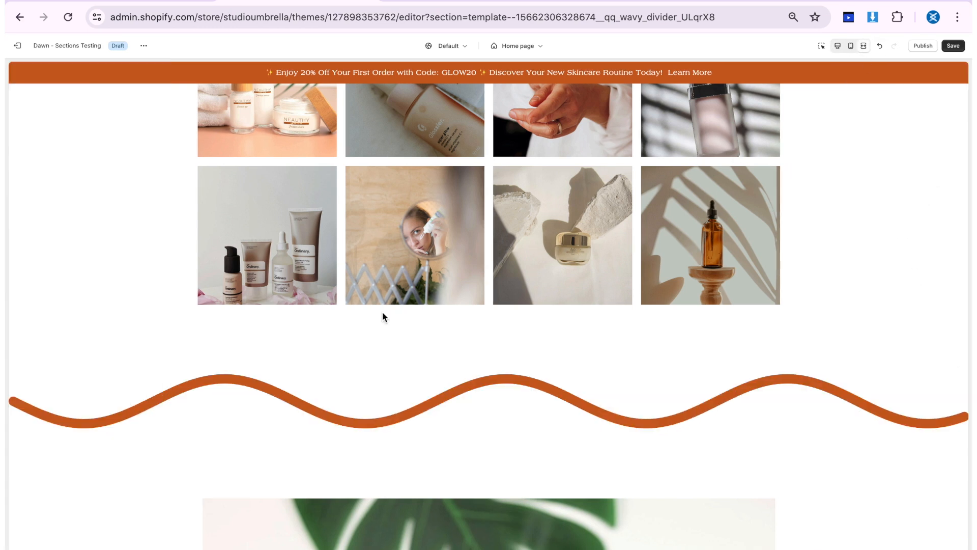
left_click(838, 47)
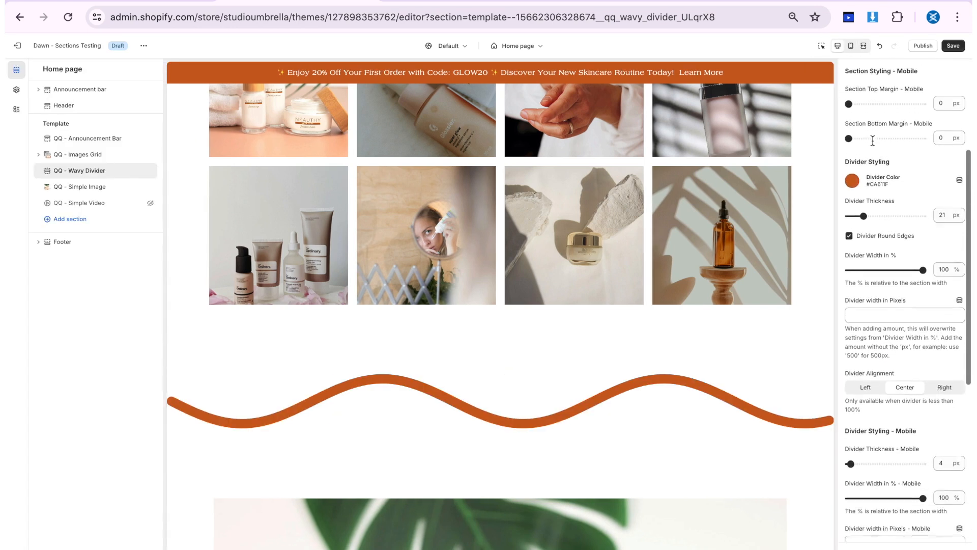
Set the divider width to 70% with Left alignment, checking the placement in the full-screen preview
left_click_drag(922, 241, 900, 242)
scroll(905, 212, "down", 1)
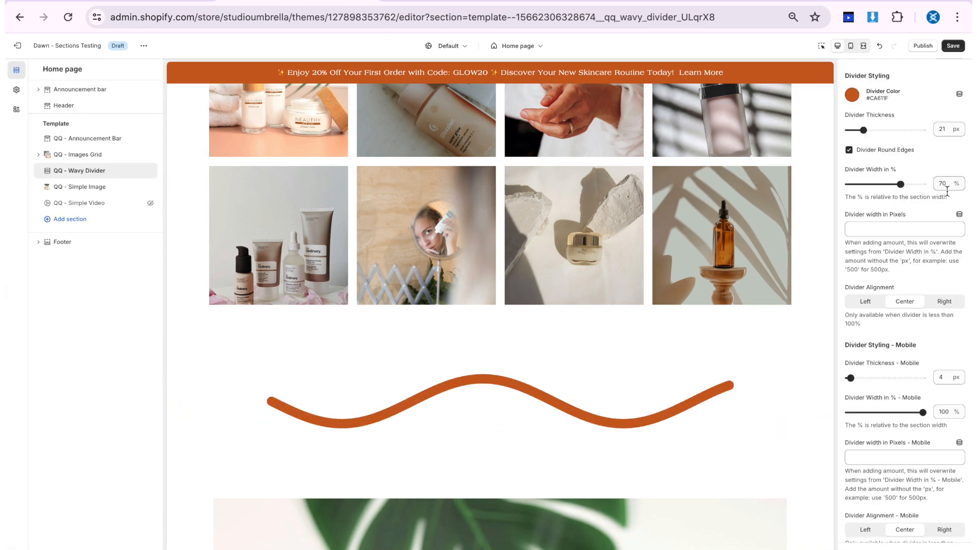
left_click(873, 302)
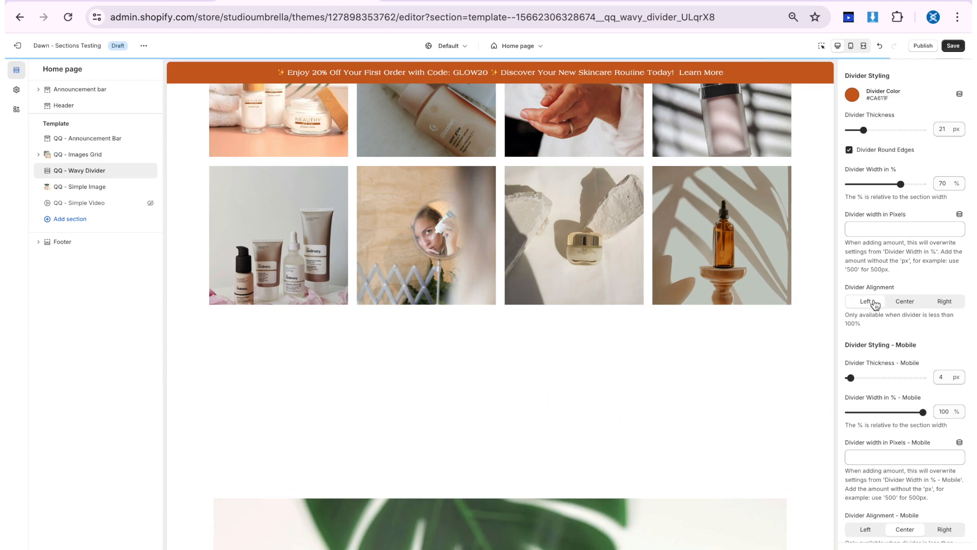
left_click(863, 46)
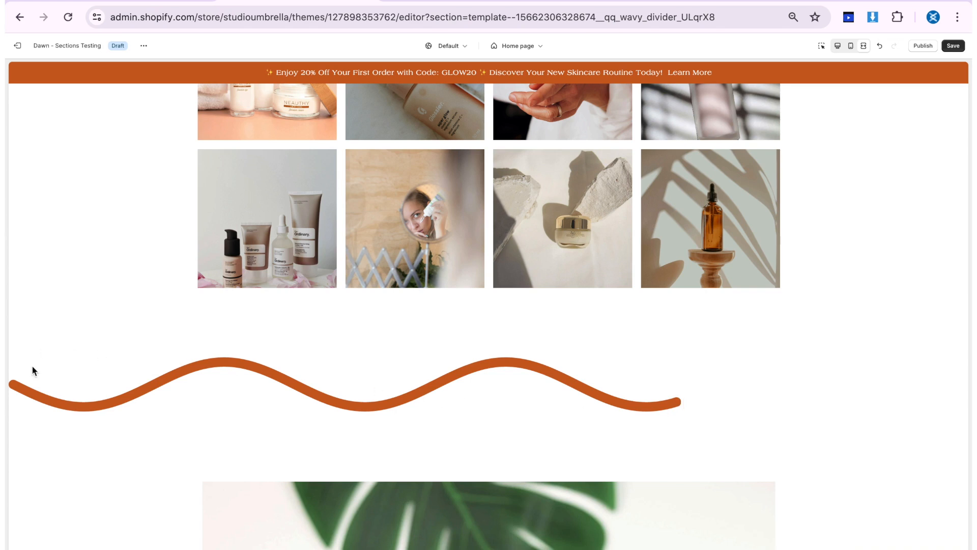
left_click(863, 45)
Set the section width to Regular with a content max width of 1280 px, checking it in the full-screen preview
left_click(874, 117)
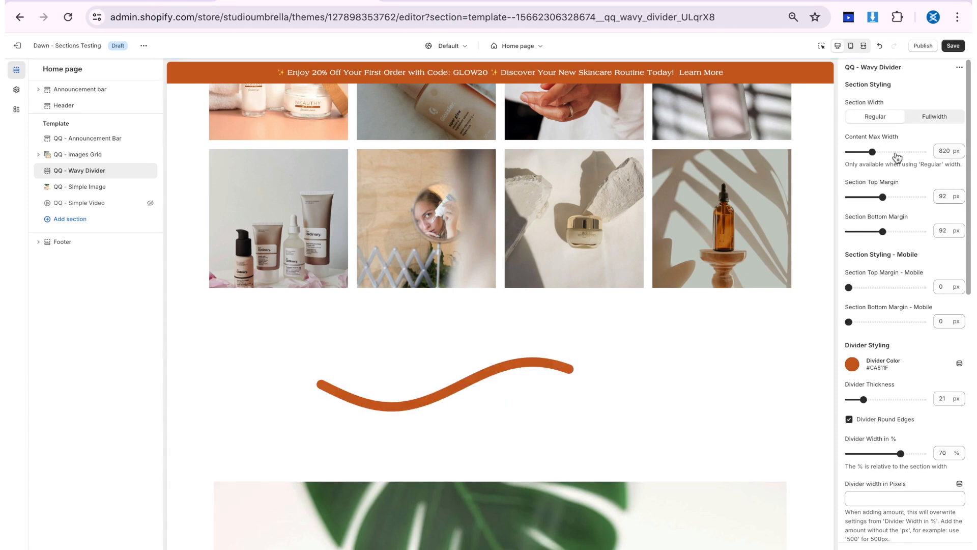
left_click_drag(872, 151, 903, 152)
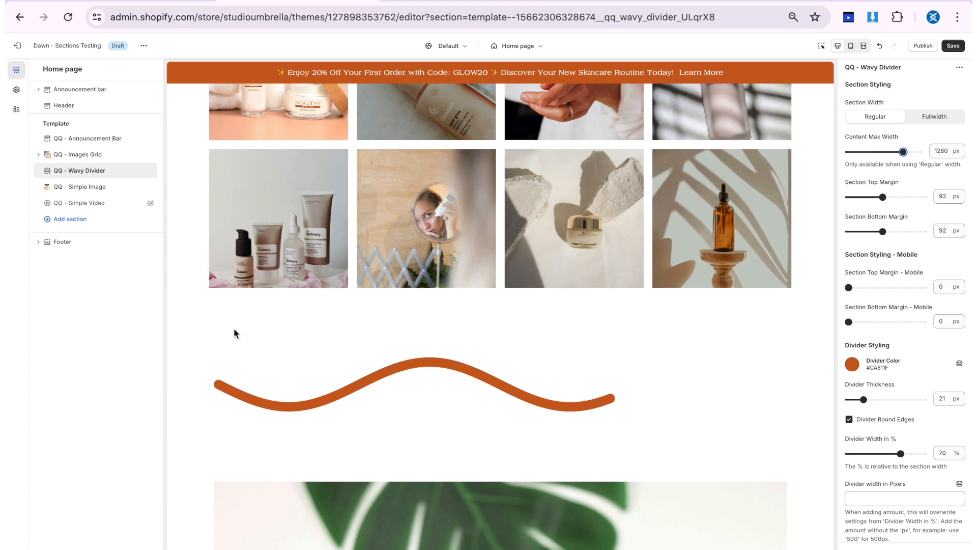
scroll(914, 298, "down", 2)
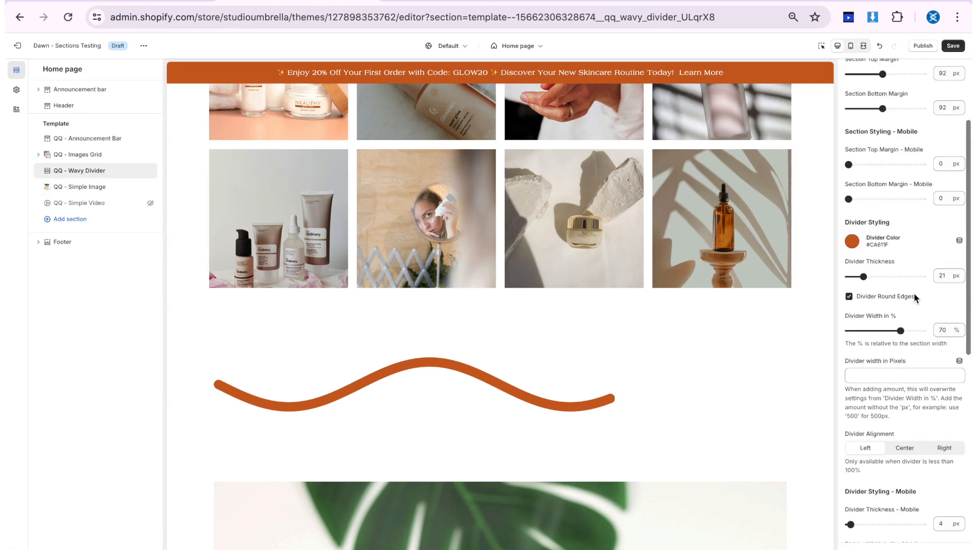
scroll(914, 298, "up", 2)
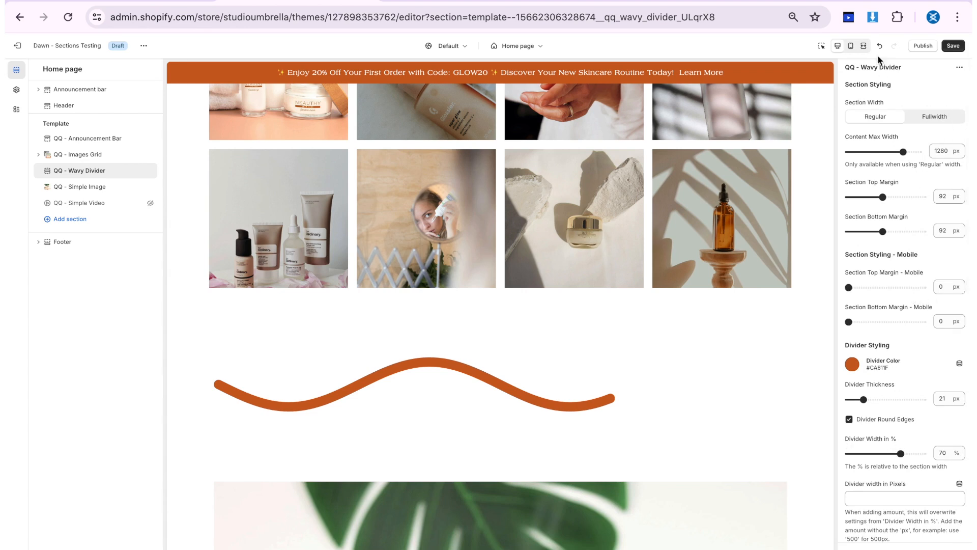
left_click(863, 45)
left_click(863, 47)
Set the divider's section width to Fullwidth and check it in the full-screen preview
left_click(933, 120)
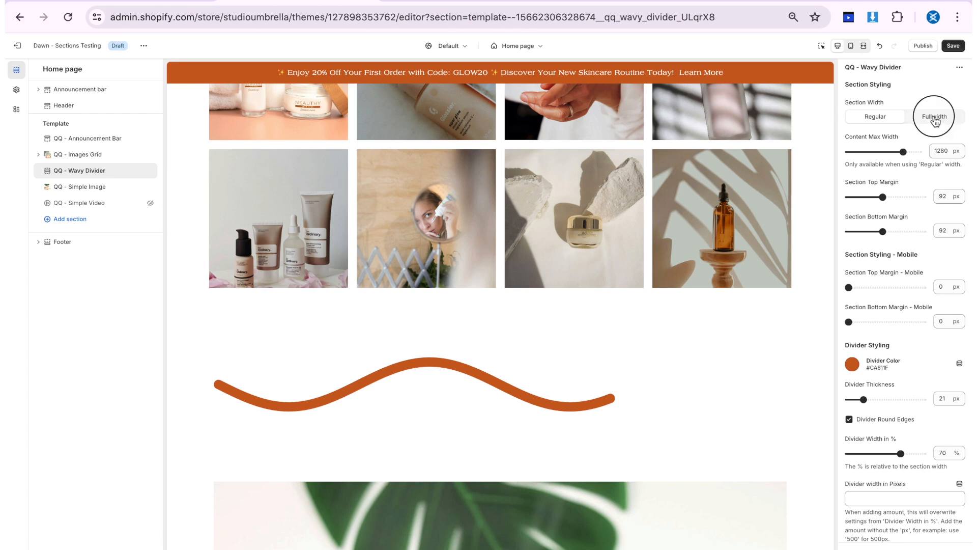
left_click(863, 46)
left_click(863, 46)
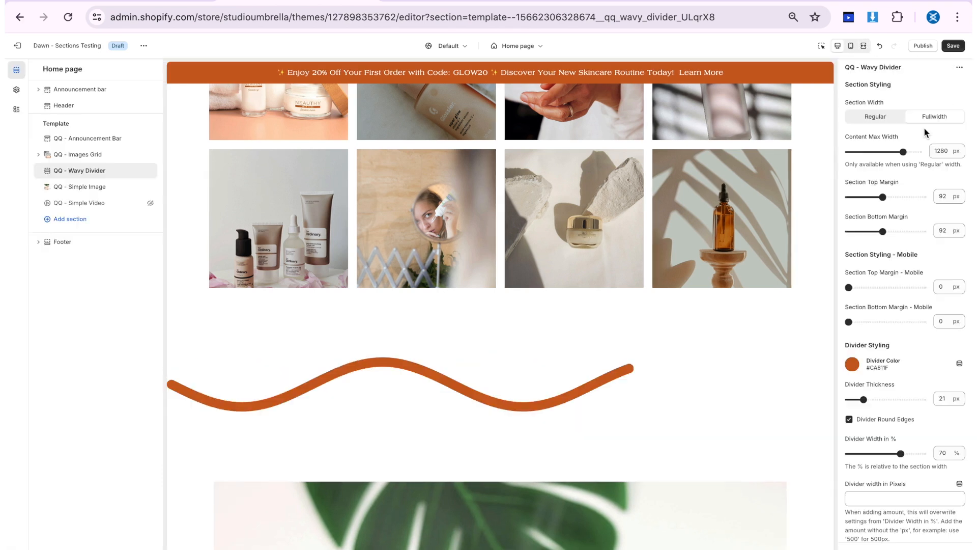
Set the desktop divider alignment to Center
scroll(907, 147, "down", 6)
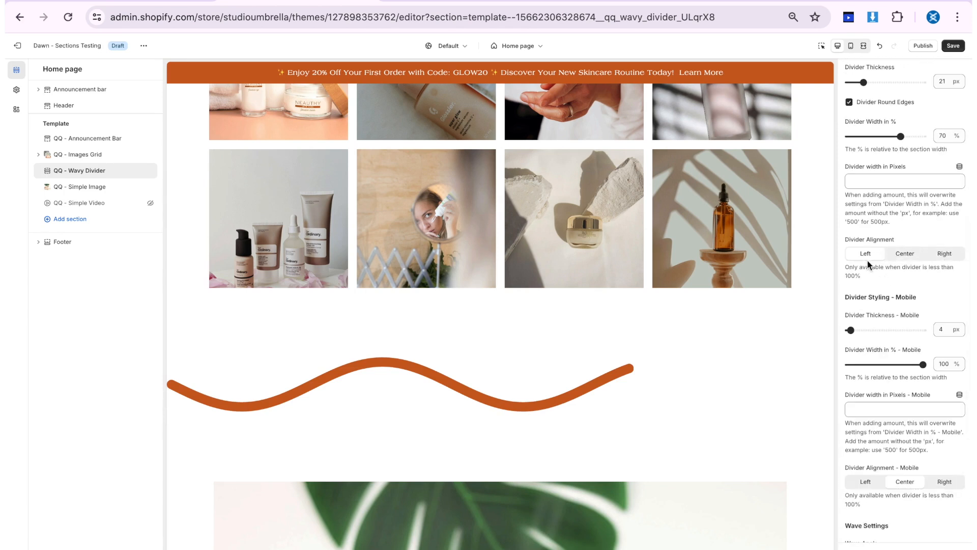
left_click(908, 256)
scroll(904, 174, "down", 1)
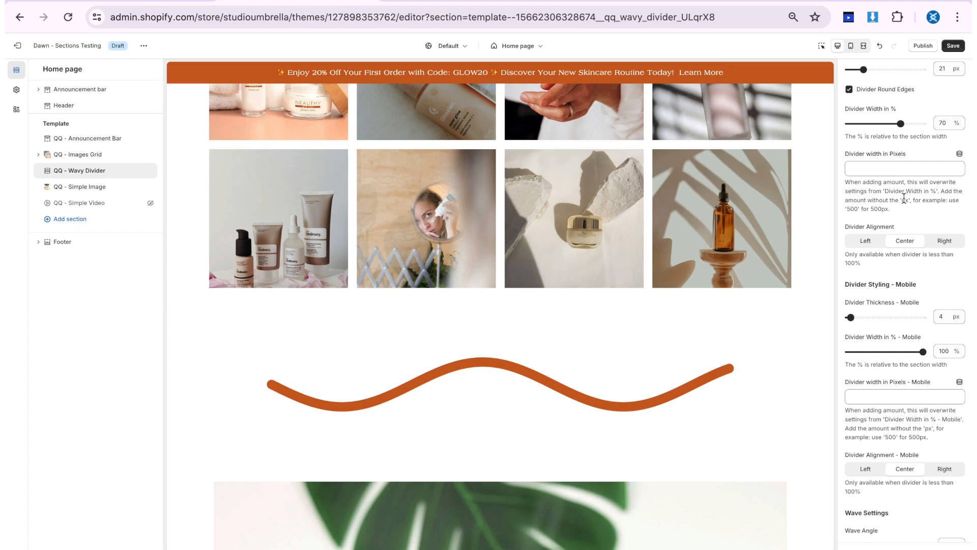
Try a fixed desktop divider width of 500 pixels and clear the value again
left_click(891, 168)
type("500")
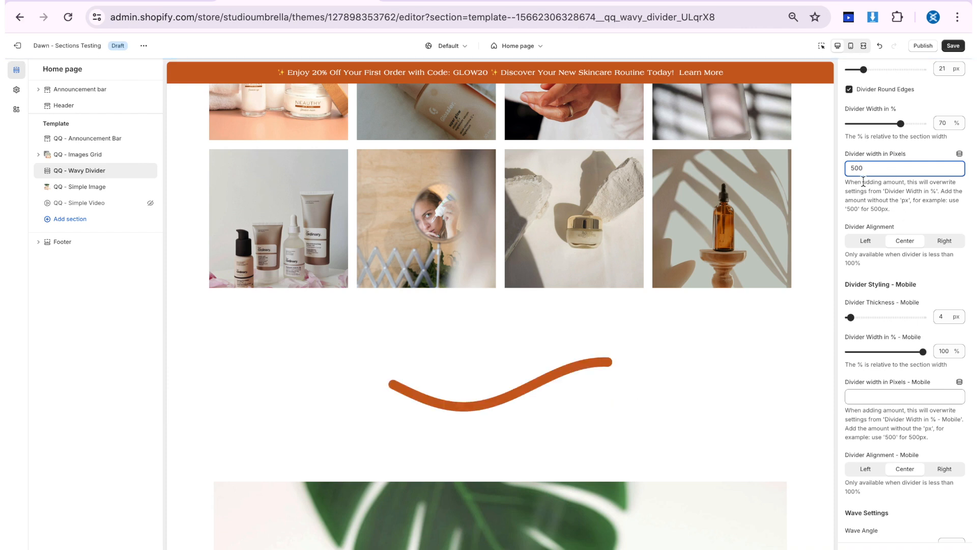
left_click_drag(870, 169, 852, 169)
left_click(880, 185)
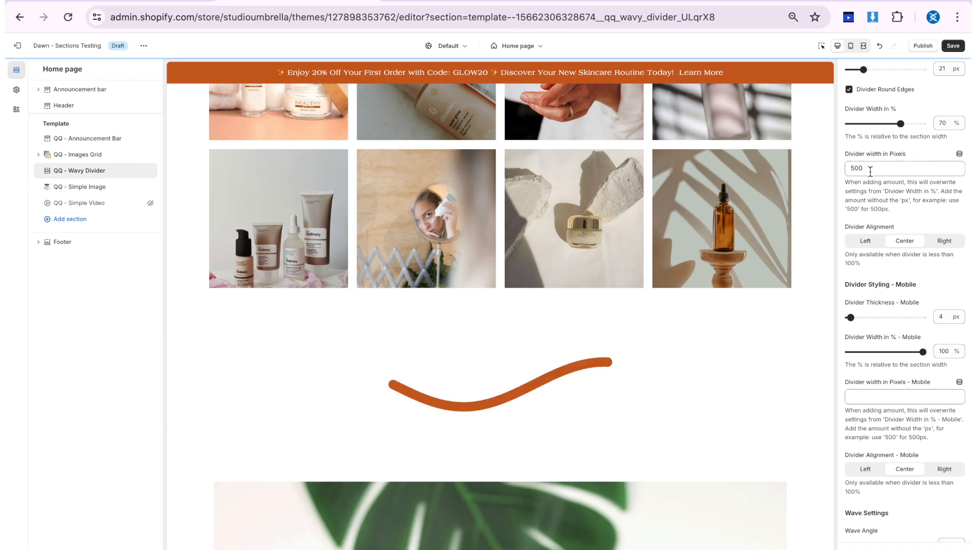
double_click(865, 168)
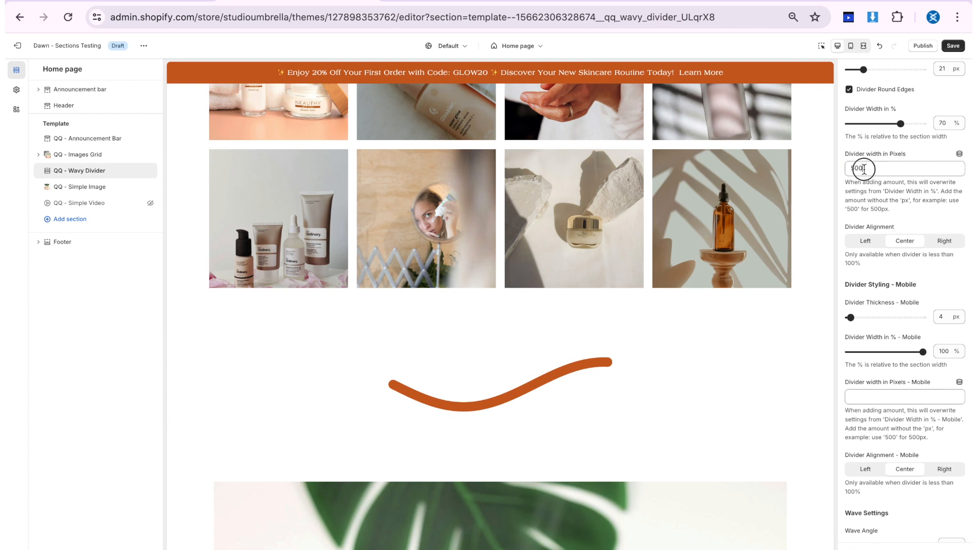
key("BackSpace")
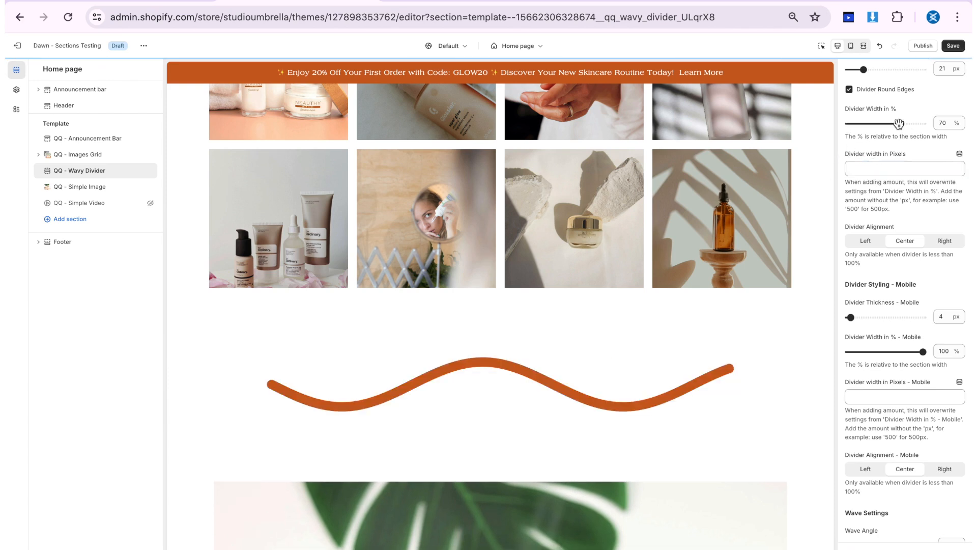
Set the desktop divider width to 86% and the wave angle to 84
left_click_drag(900, 123, 912, 125)
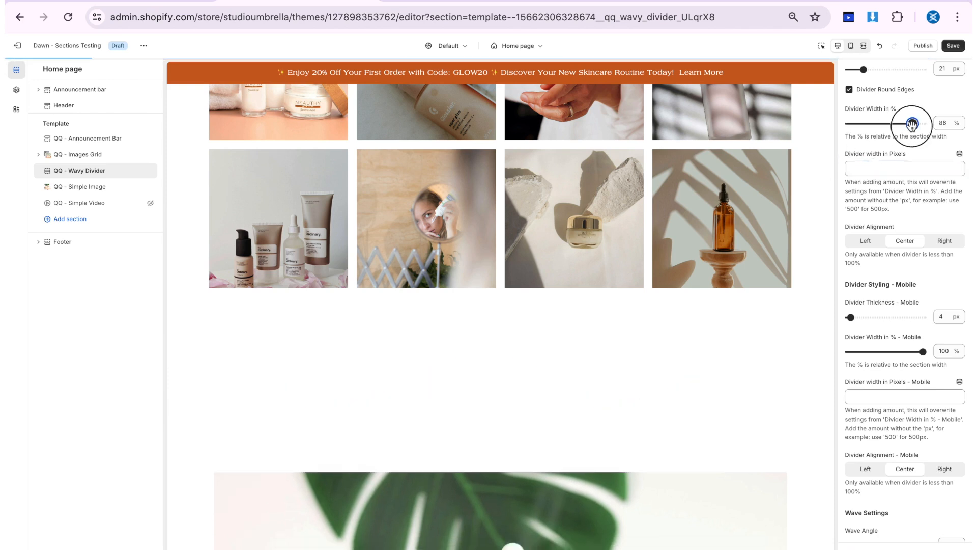
scroll(879, 238, "down", 4)
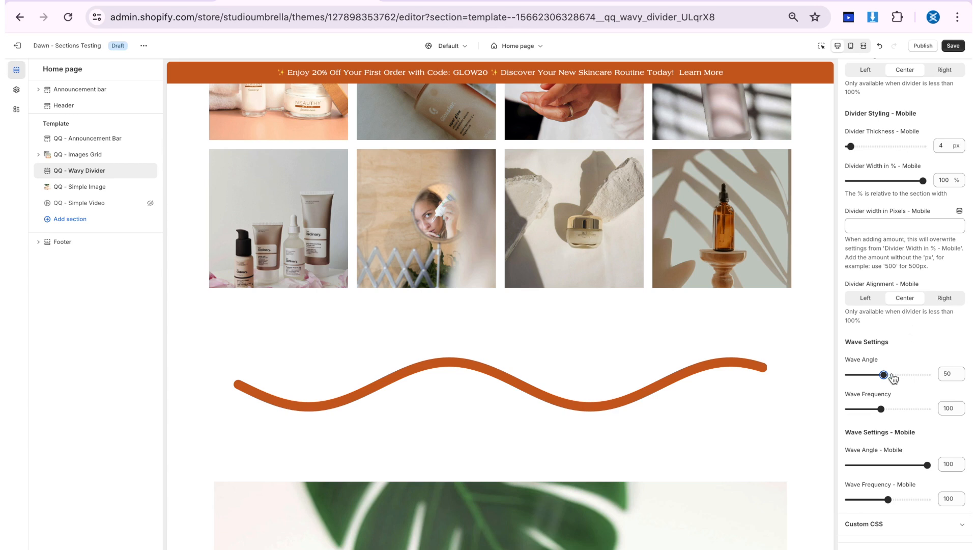
left_click_drag(884, 374, 913, 375)
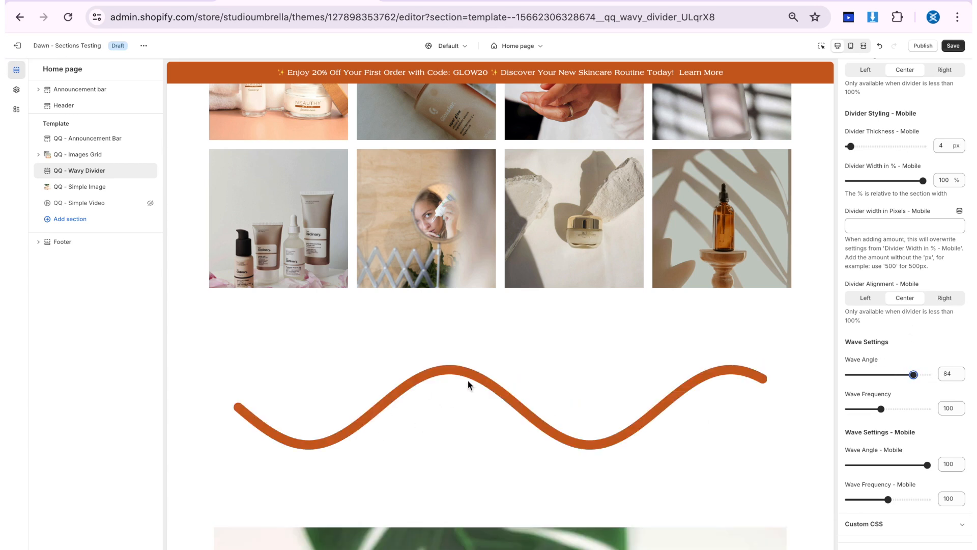
Try a desktop wave angle of 10 and frequency of 184, settling on an angle of 50 and a frequency of 60
left_click(847, 374)
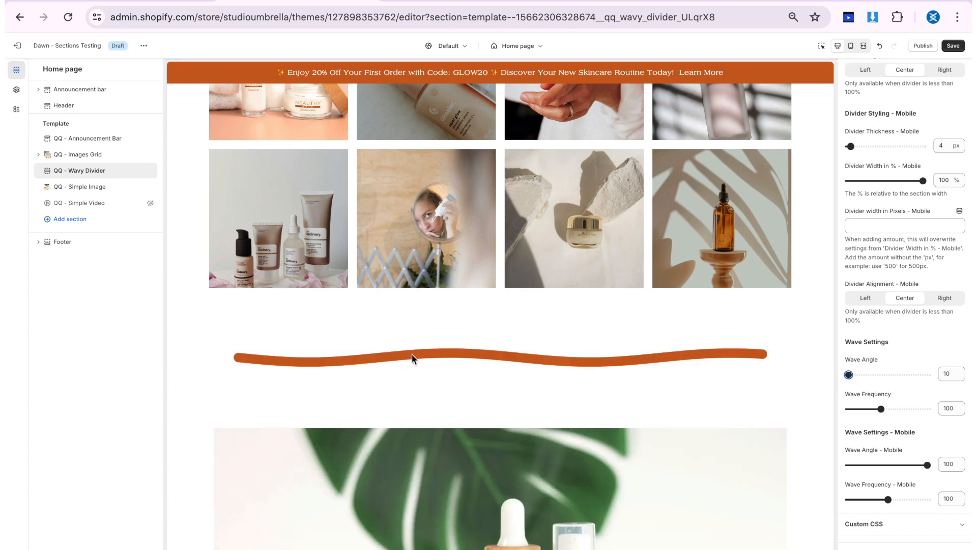
left_click_drag(848, 374, 883, 374)
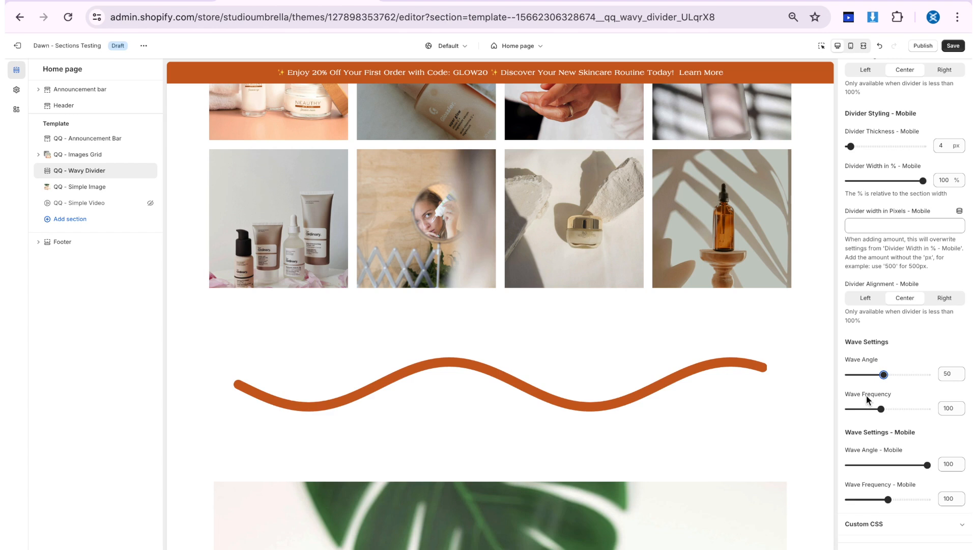
left_click_drag(880, 408, 920, 409)
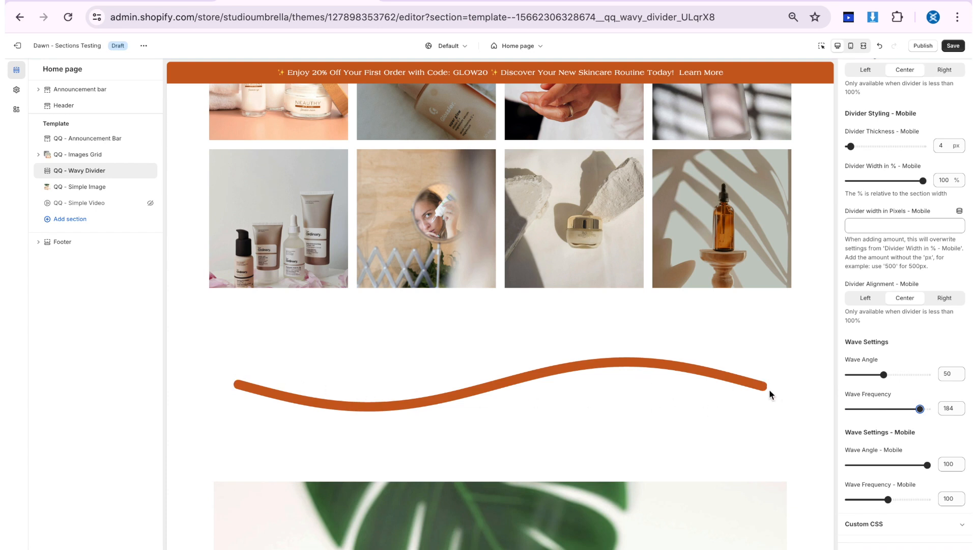
left_click_drag(919, 408, 862, 410)
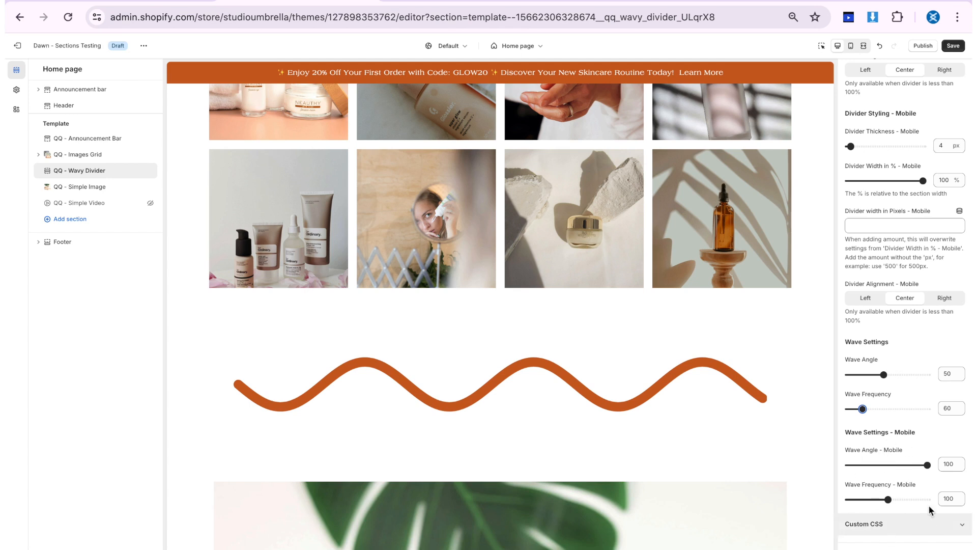
Check the wavy divider in the full-screen preview, return to the desktop view and save the theme changes
left_click(864, 47)
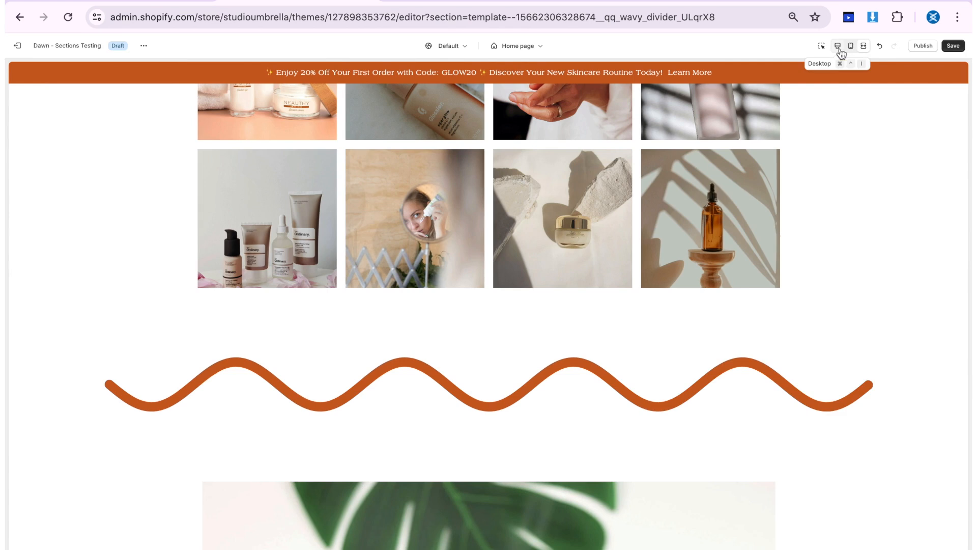
left_click(838, 47)
left_click(905, 297)
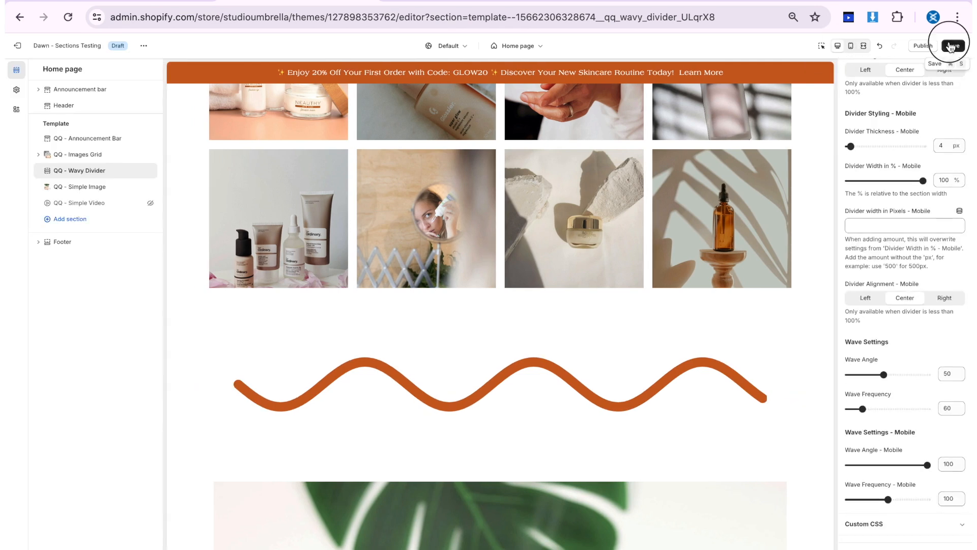
left_click(952, 46)
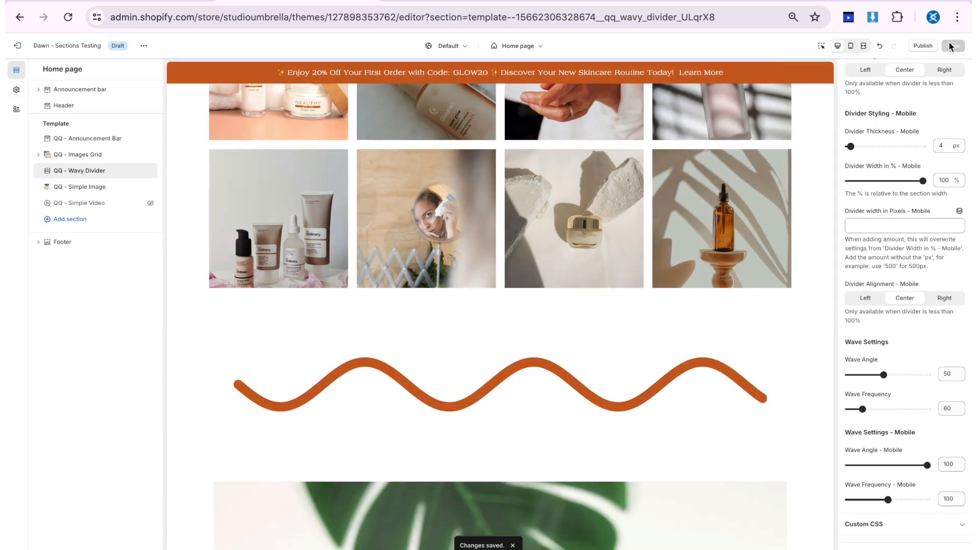